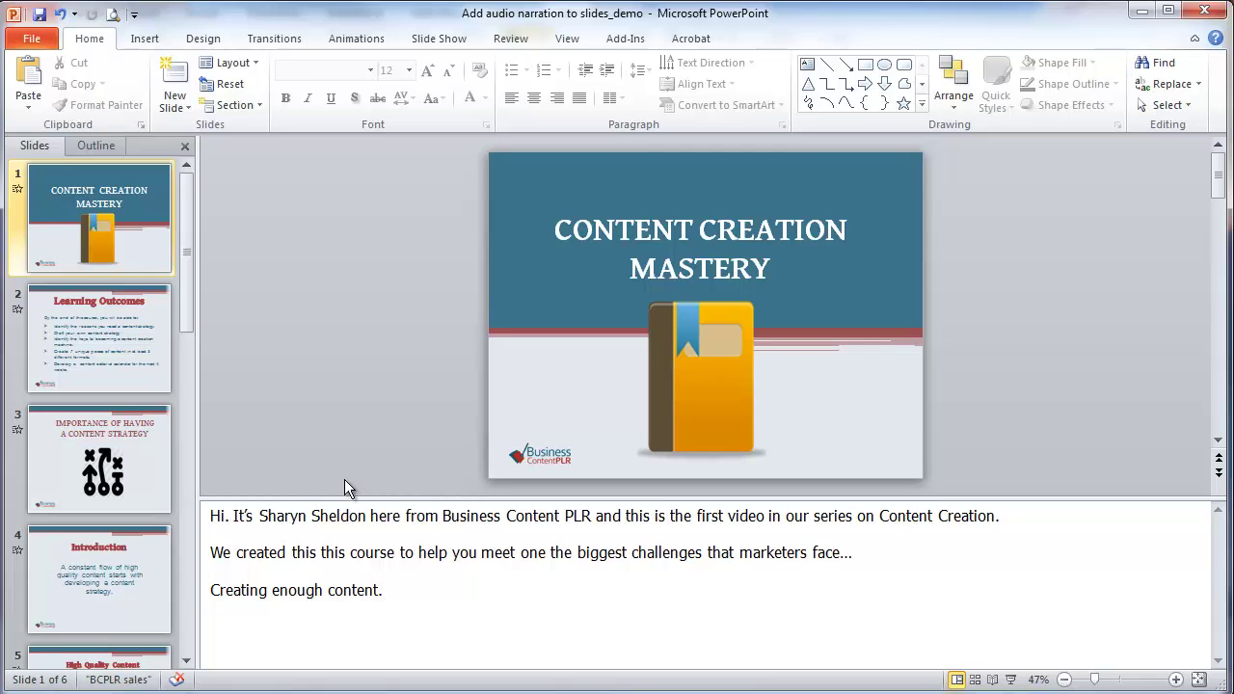
# Create Word handouts from the presentation using the Notes next to slides layout
pyautogui.click(38, 40)
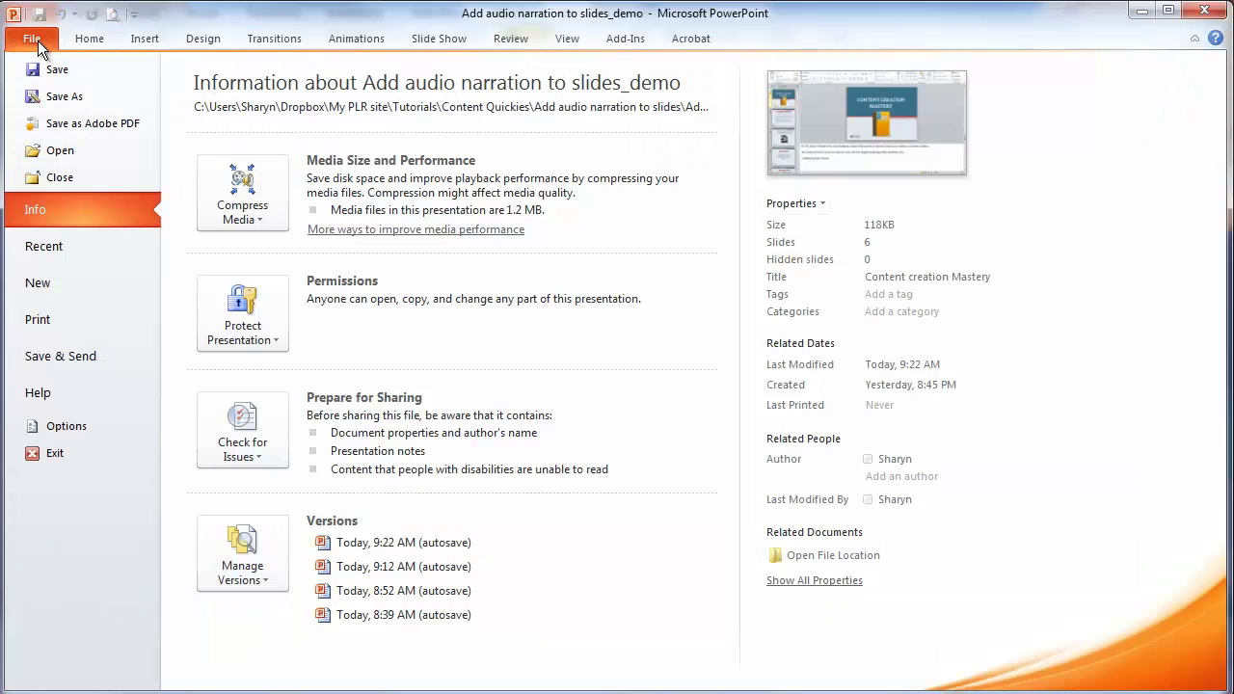
pyautogui.click(78, 355)
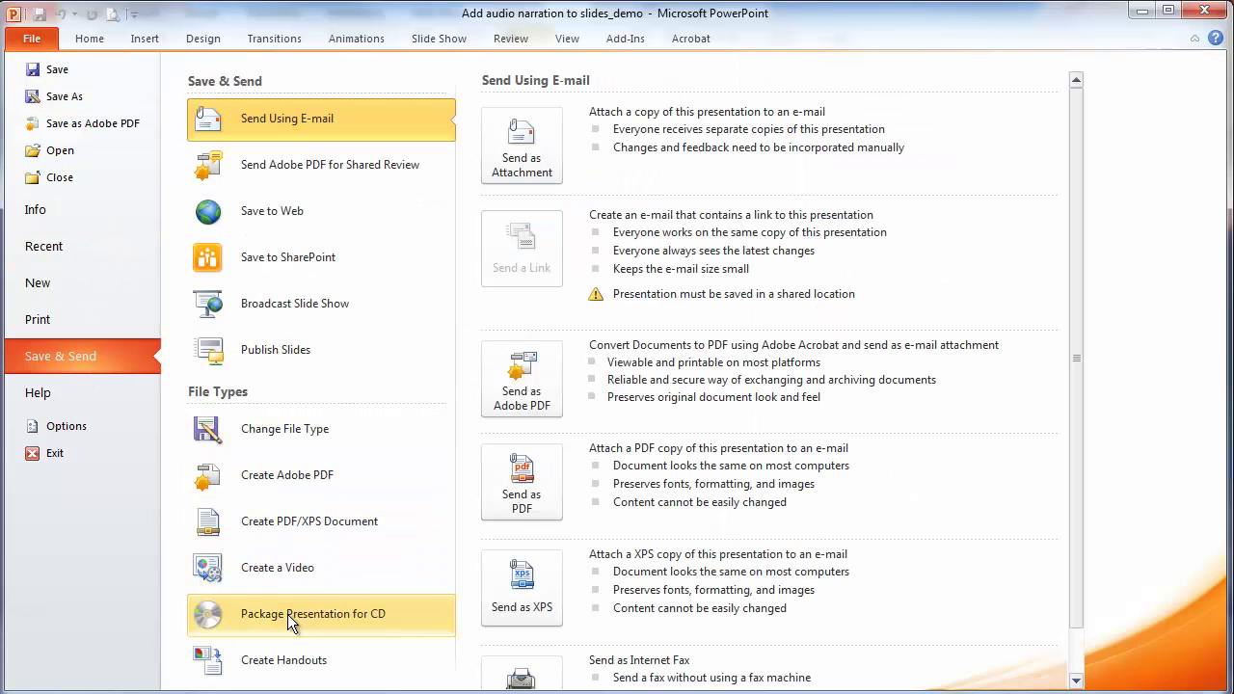
pyautogui.click(297, 665)
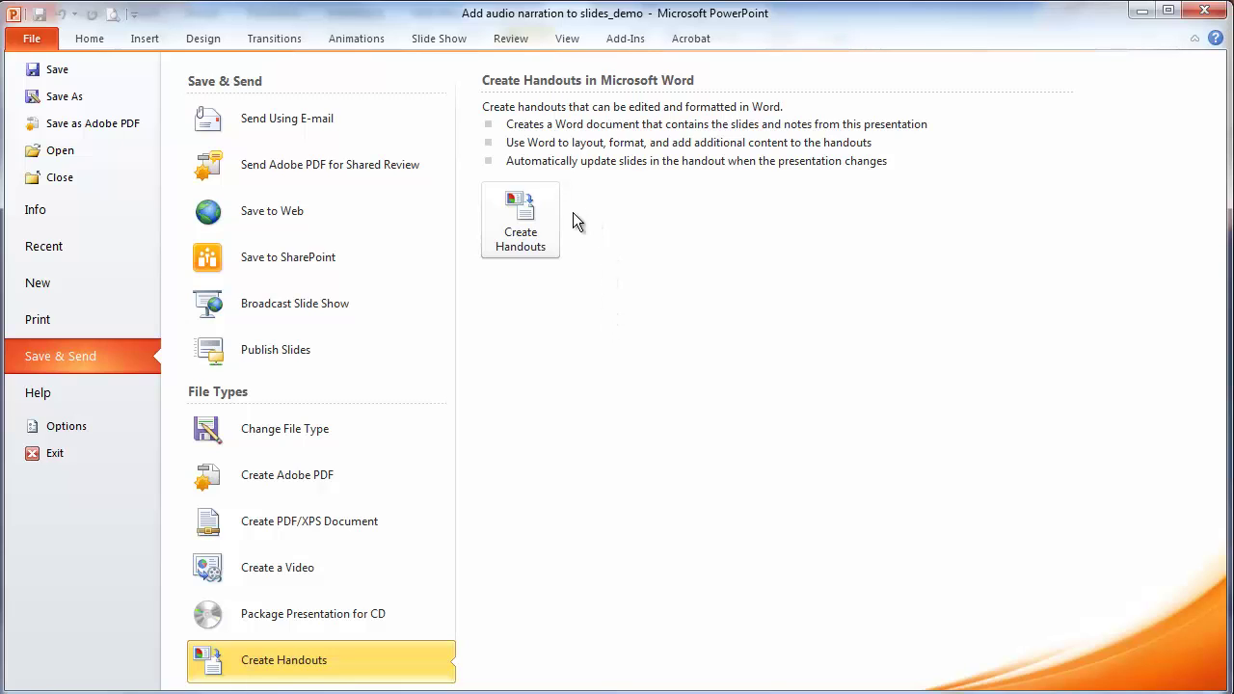
pyautogui.click(521, 222)
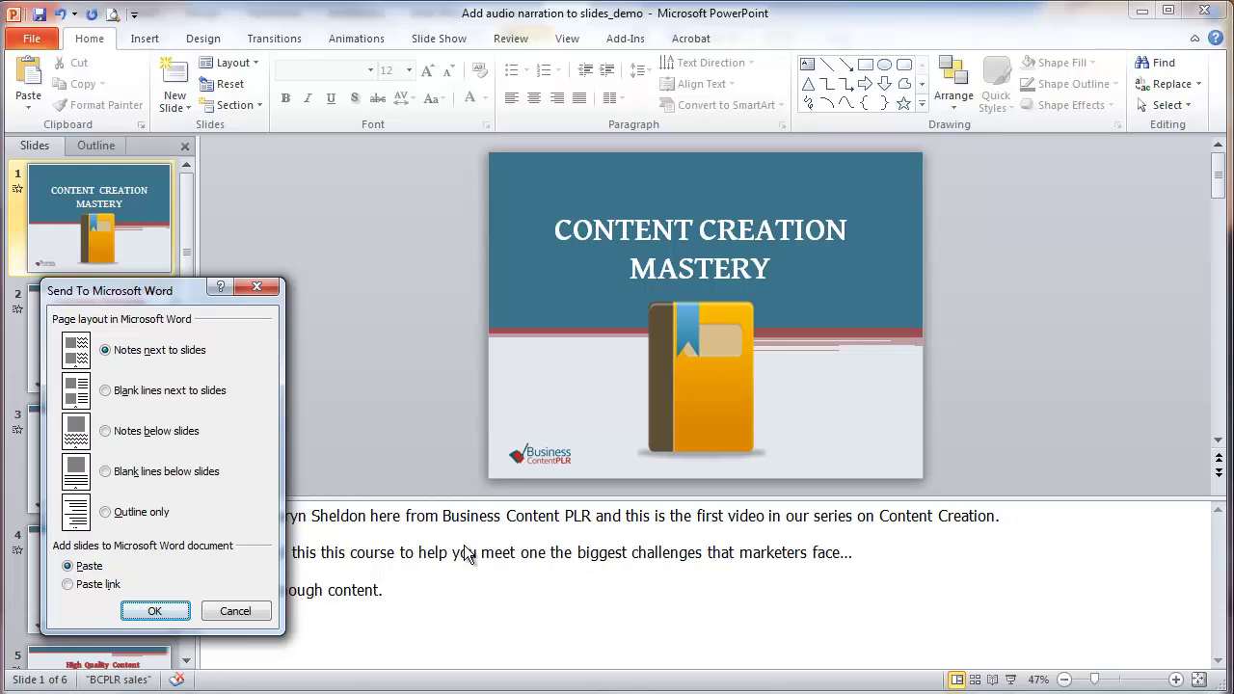
pyautogui.click(144, 613)
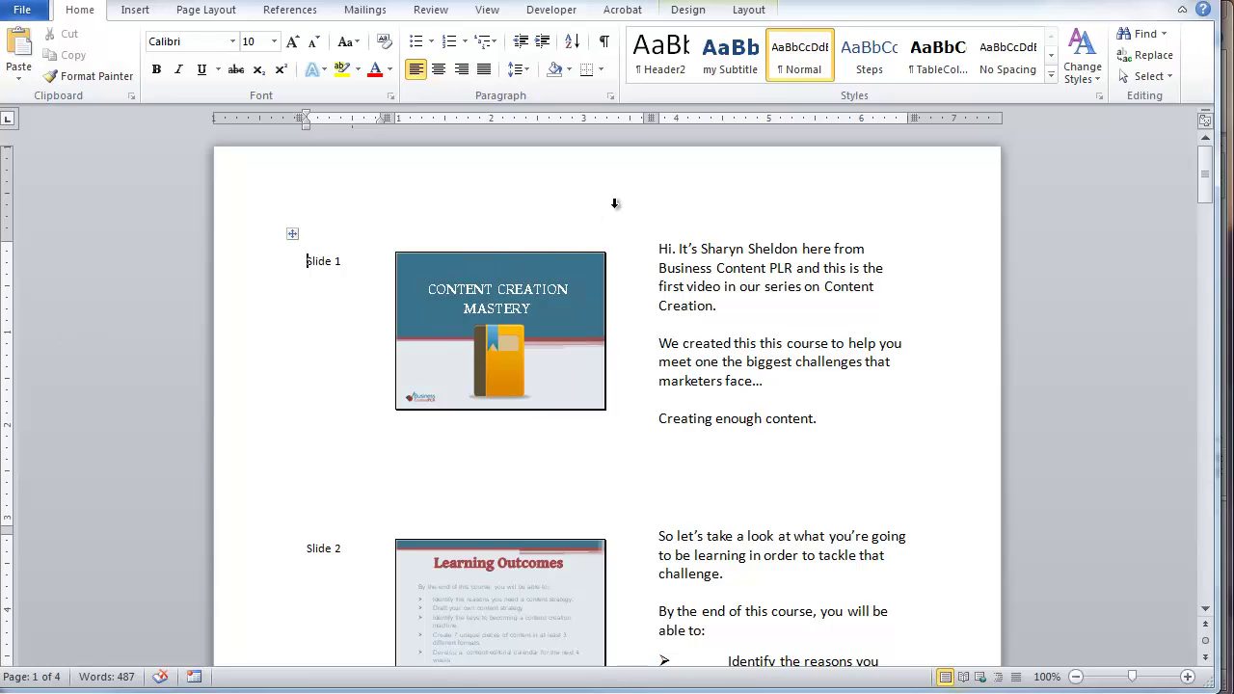
# Place the cursor in the Slide 1 notes and scroll through the handout's narration text
pyautogui.click(735, 270)
pyautogui.scroll(-6, 1051, 313)
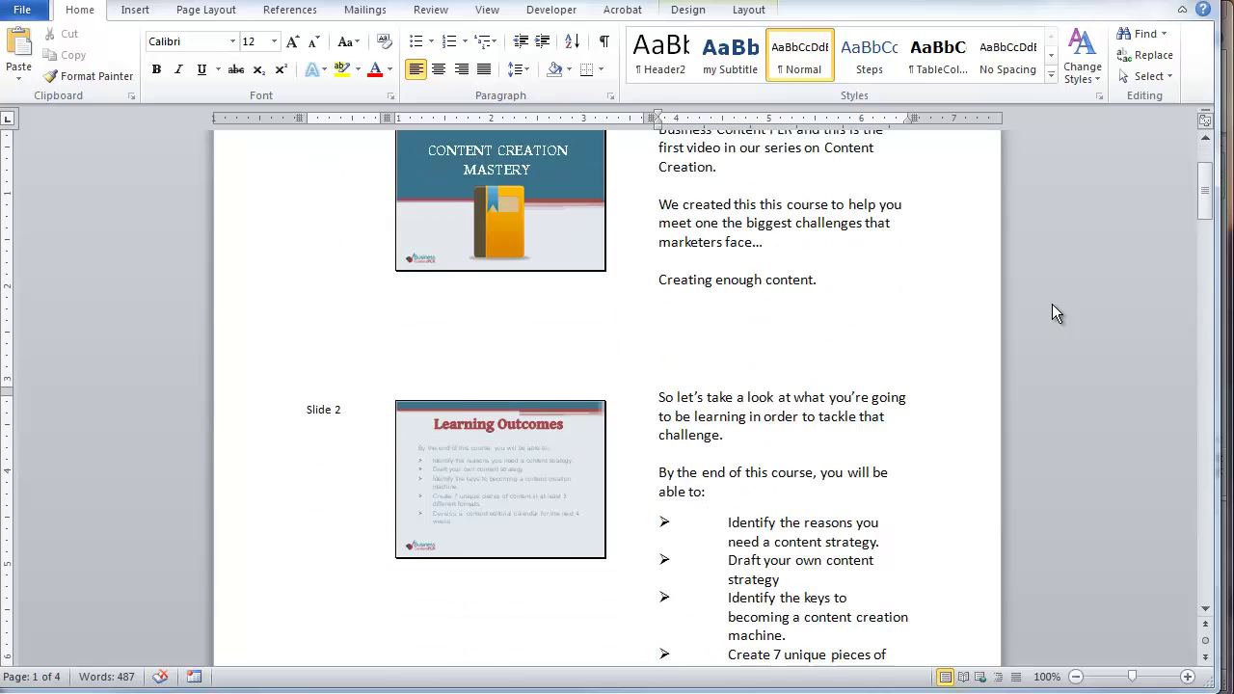
pyautogui.scroll(-8, 1038, 302)
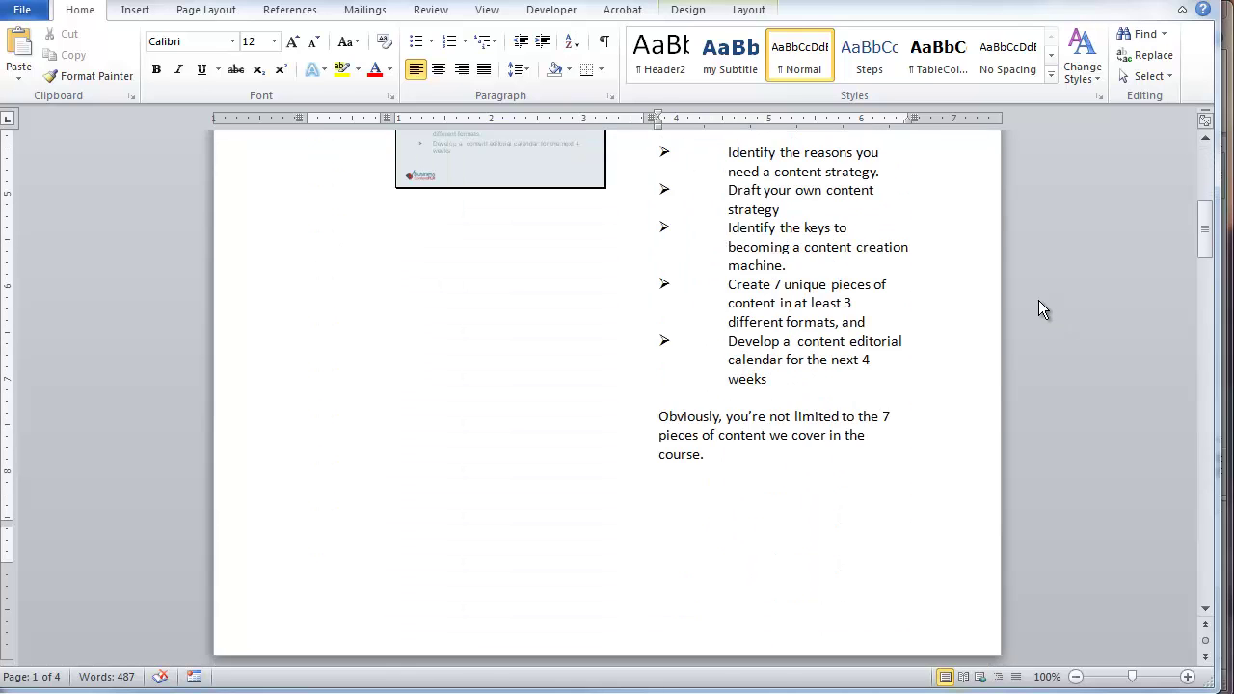
pyautogui.scroll(15, 1038, 302)
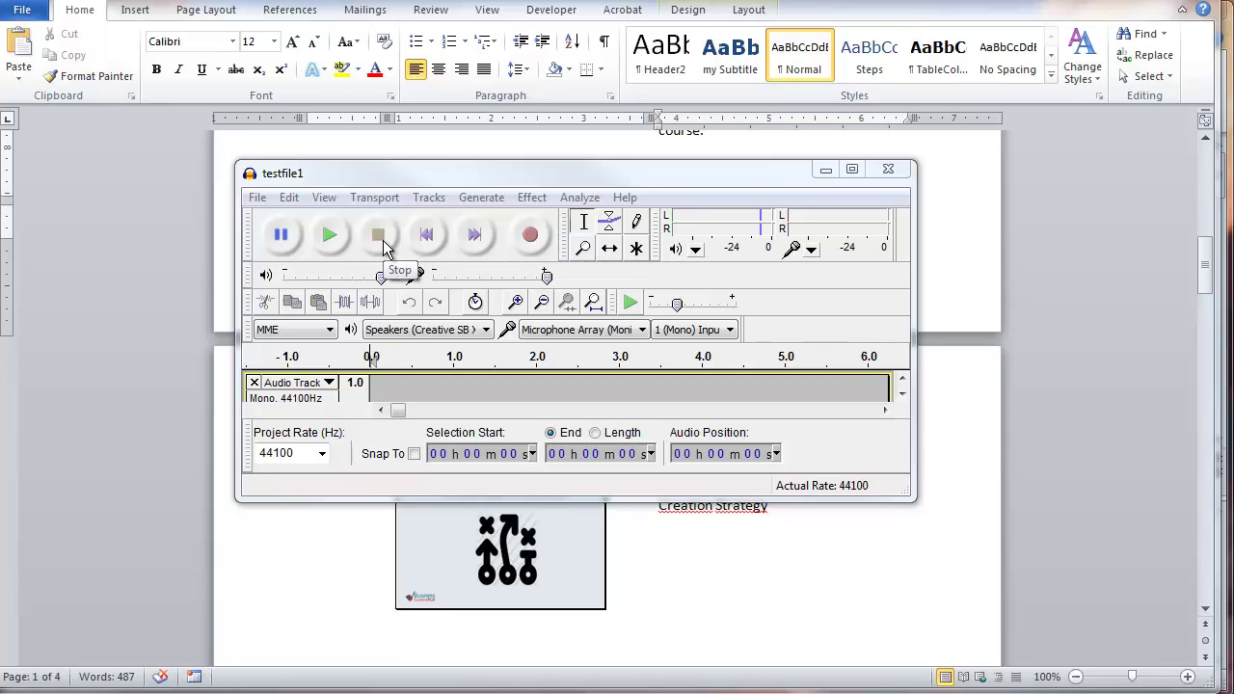
pyautogui.moveTo(372, 177); pyautogui.dragTo(220, 693)
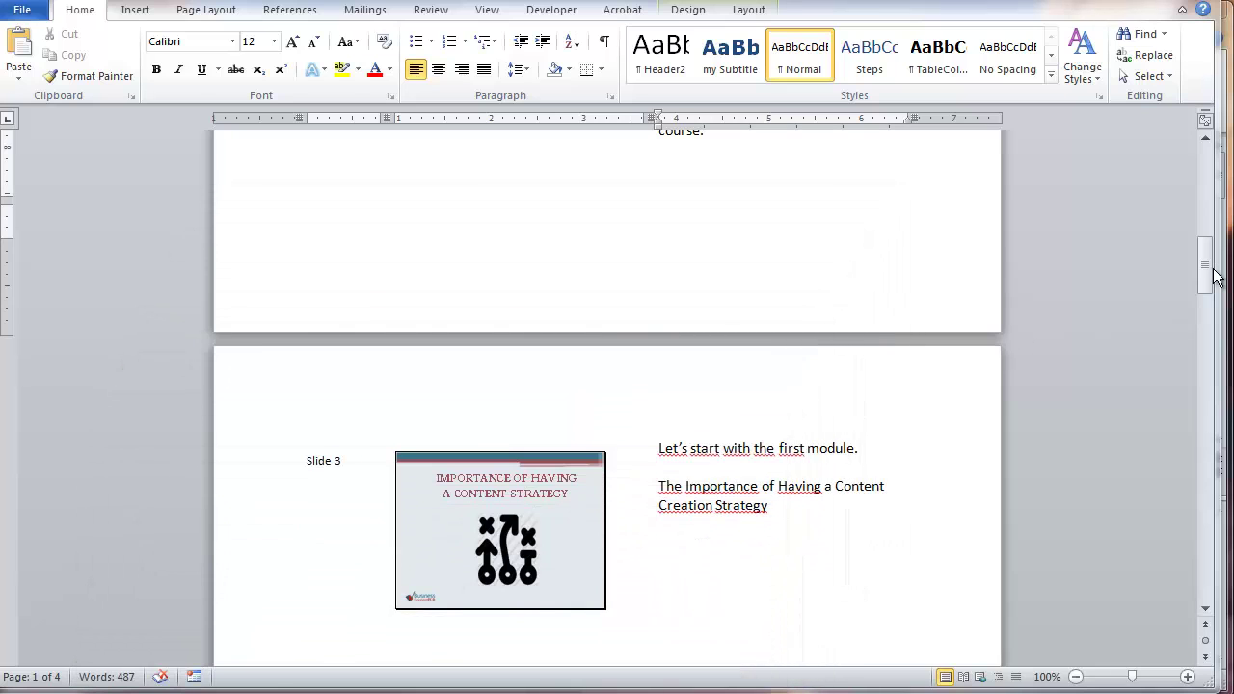
pyautogui.moveTo(1206, 275); pyautogui.dragTo(1202, 174)
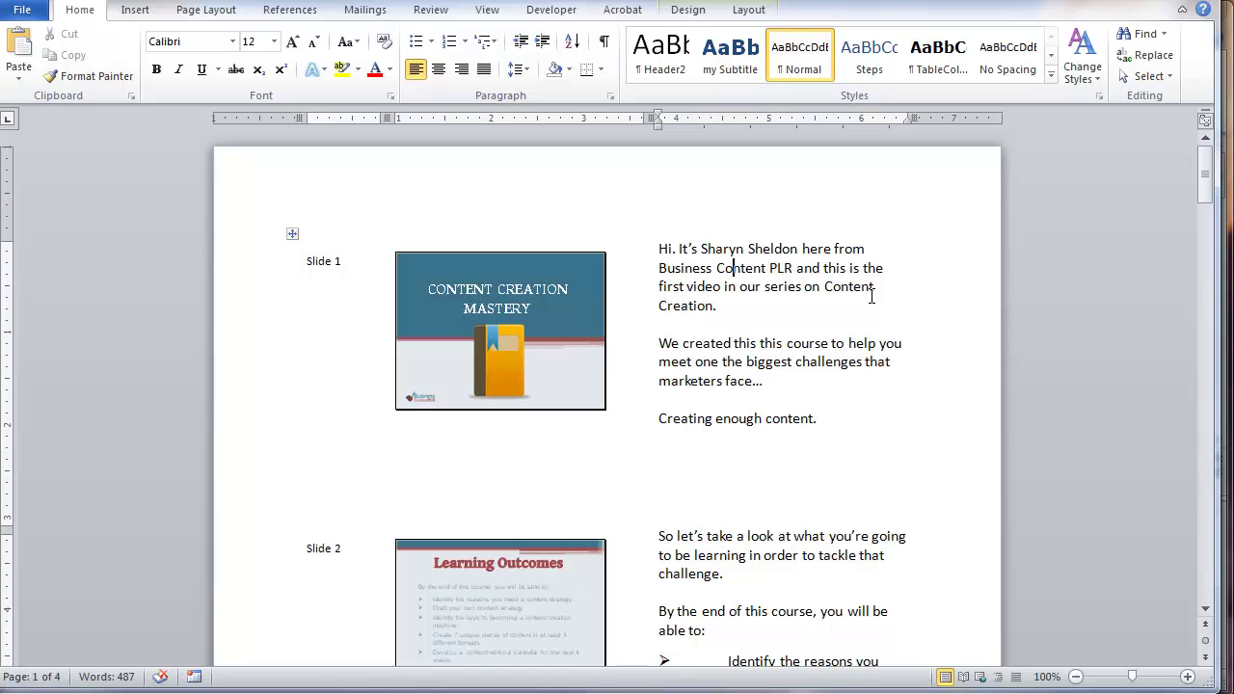
pyautogui.click(966, 332)
pyautogui.scroll(-3, 964, 329)
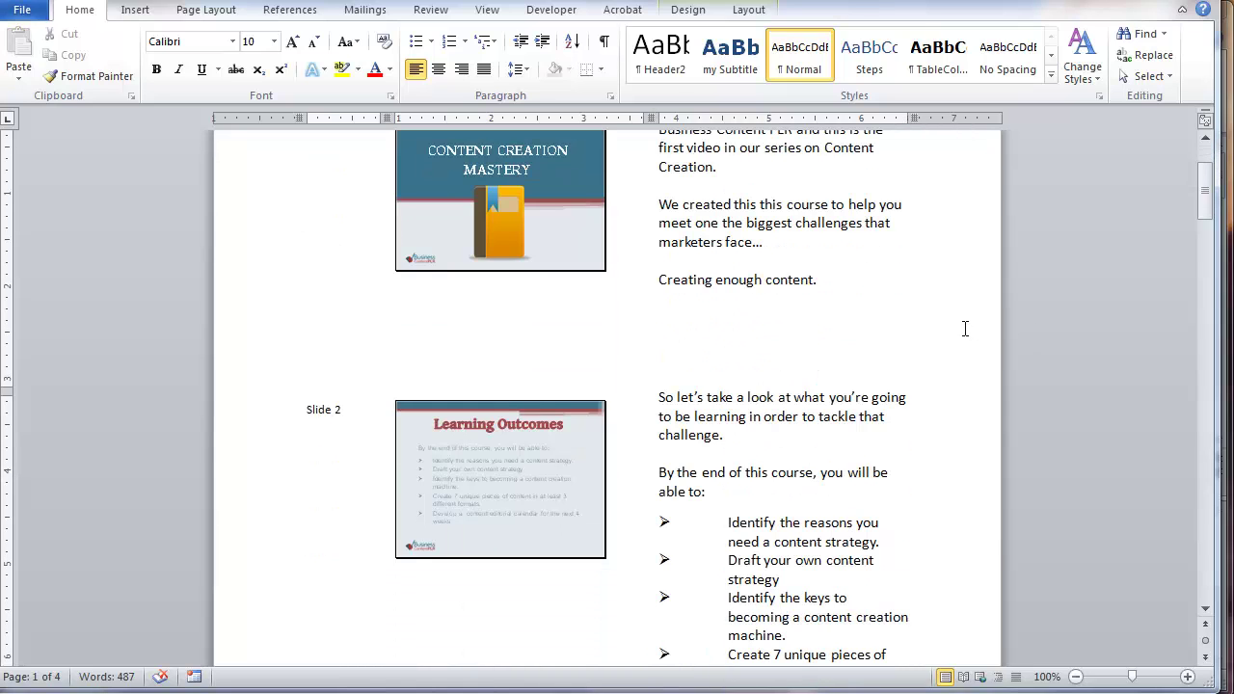
pyautogui.scroll(-3, 965, 329)
pyautogui.scroll(-16, 964, 328)
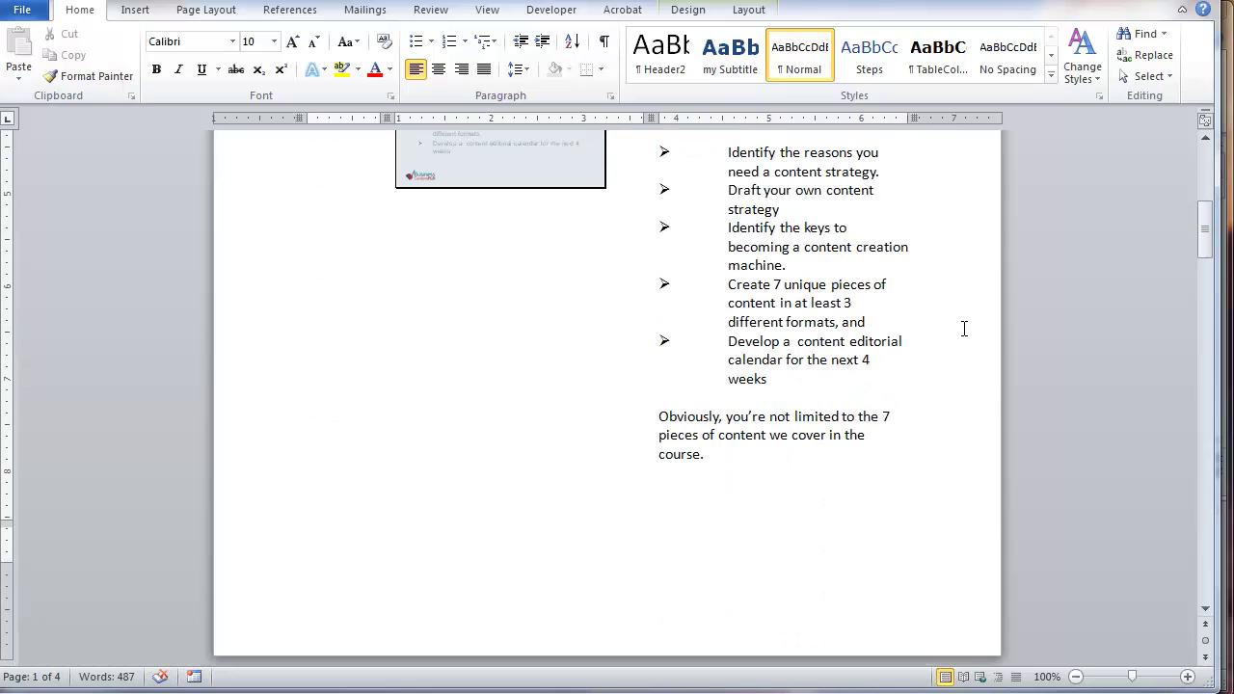
pyautogui.scroll(-5, 961, 327)
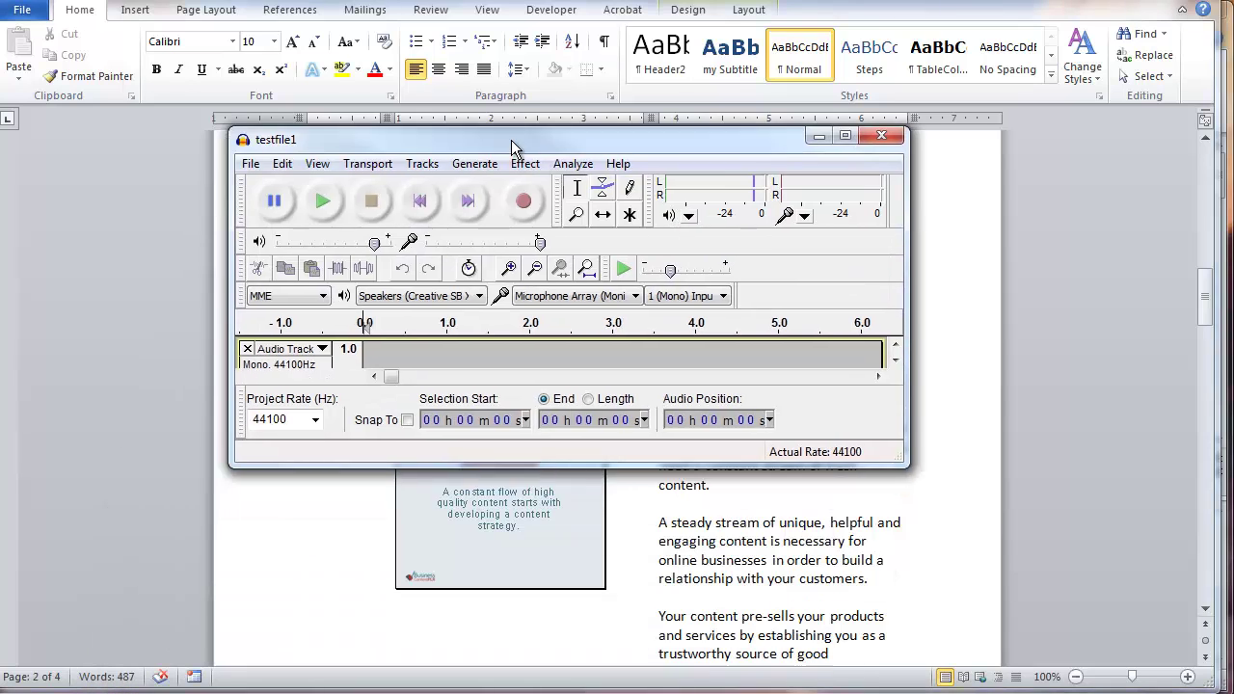
# Try saving from Audacity's File menu, then dismiss the project warning and cancel the save
pyautogui.moveTo(510, 139); pyautogui.dragTo(507, 161)
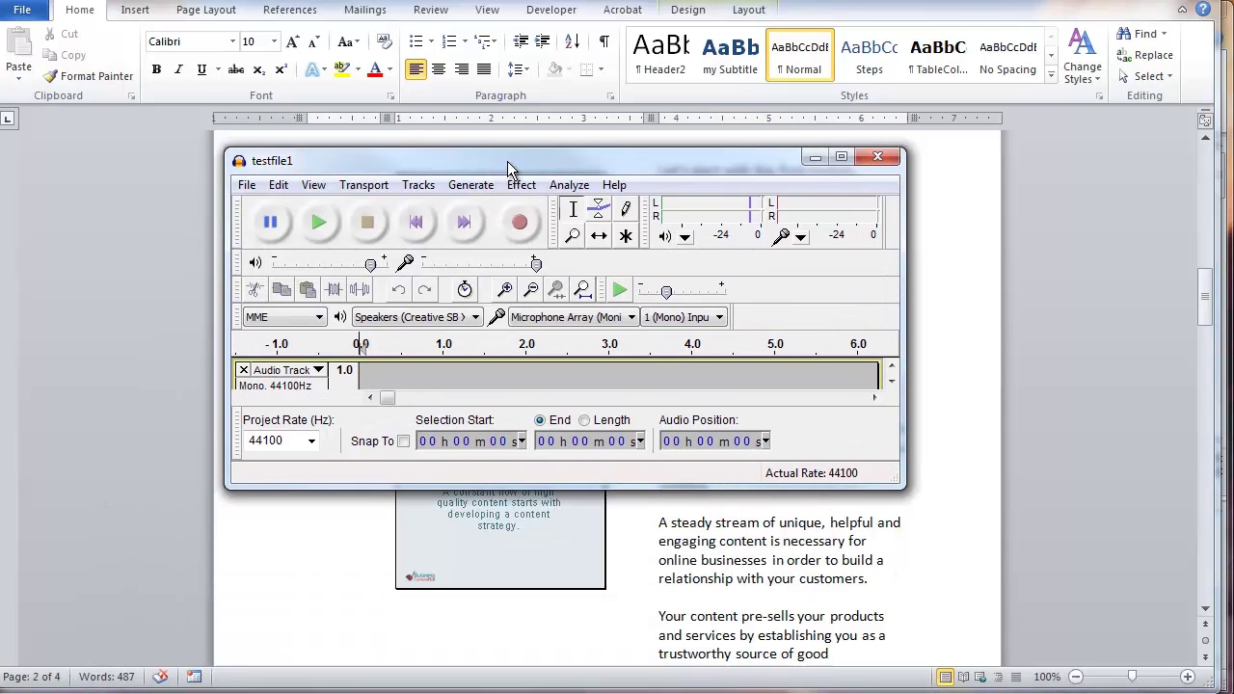
pyautogui.click(247, 185)
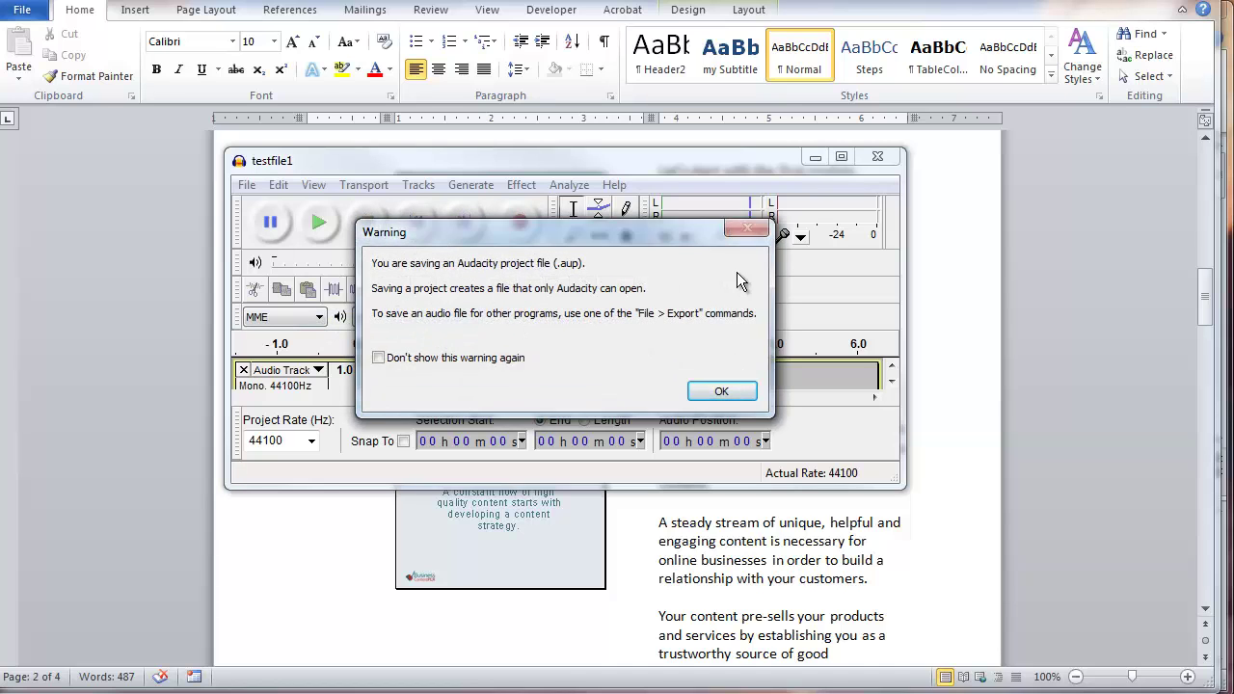
pyautogui.click(739, 392)
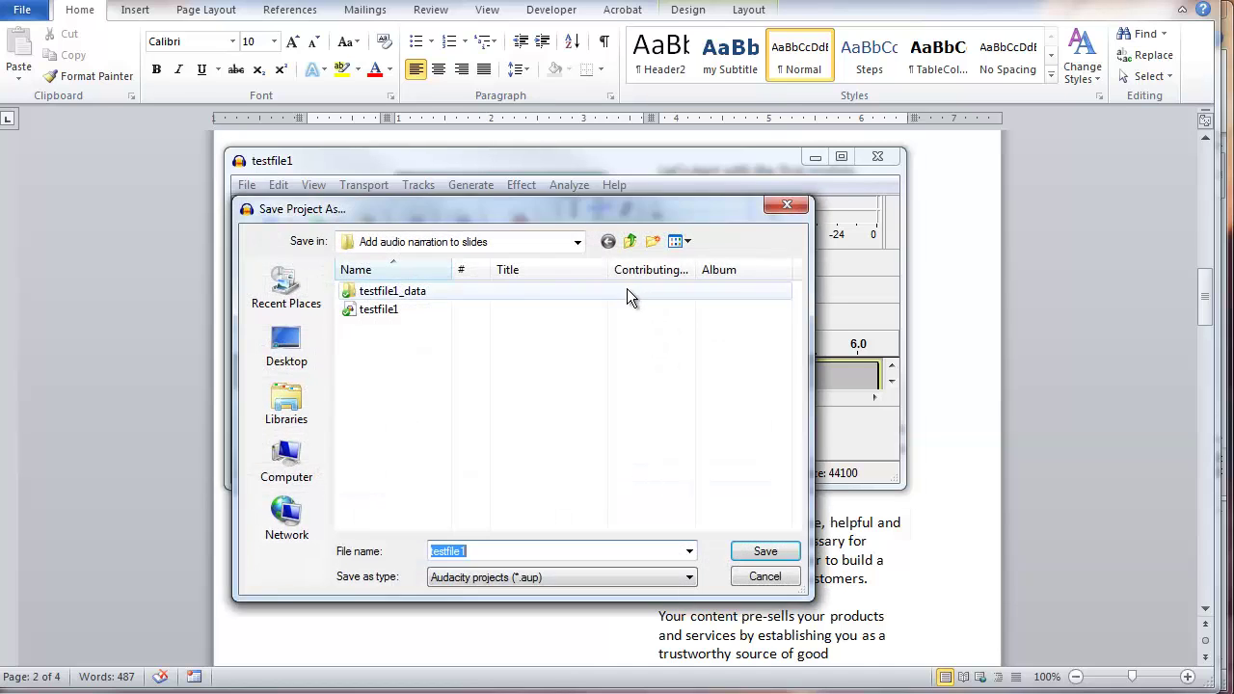
pyautogui.click(764, 576)
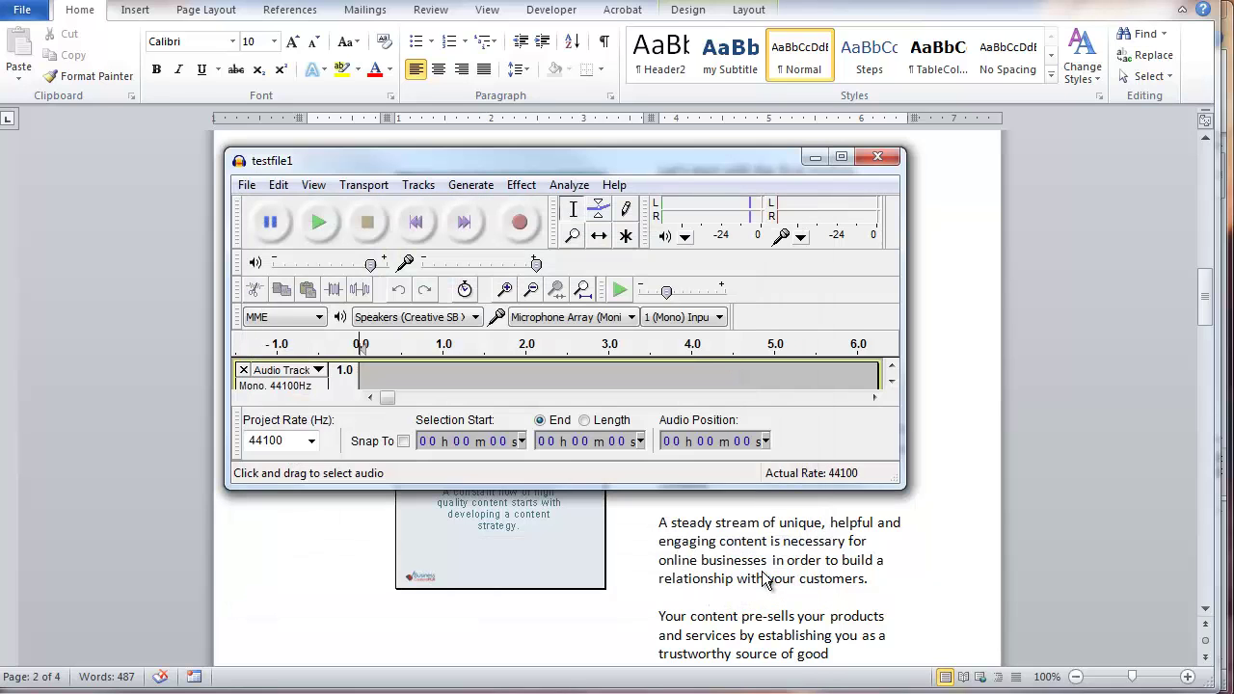
# Cancel the audio export and close Audacity
pyautogui.click(248, 184)
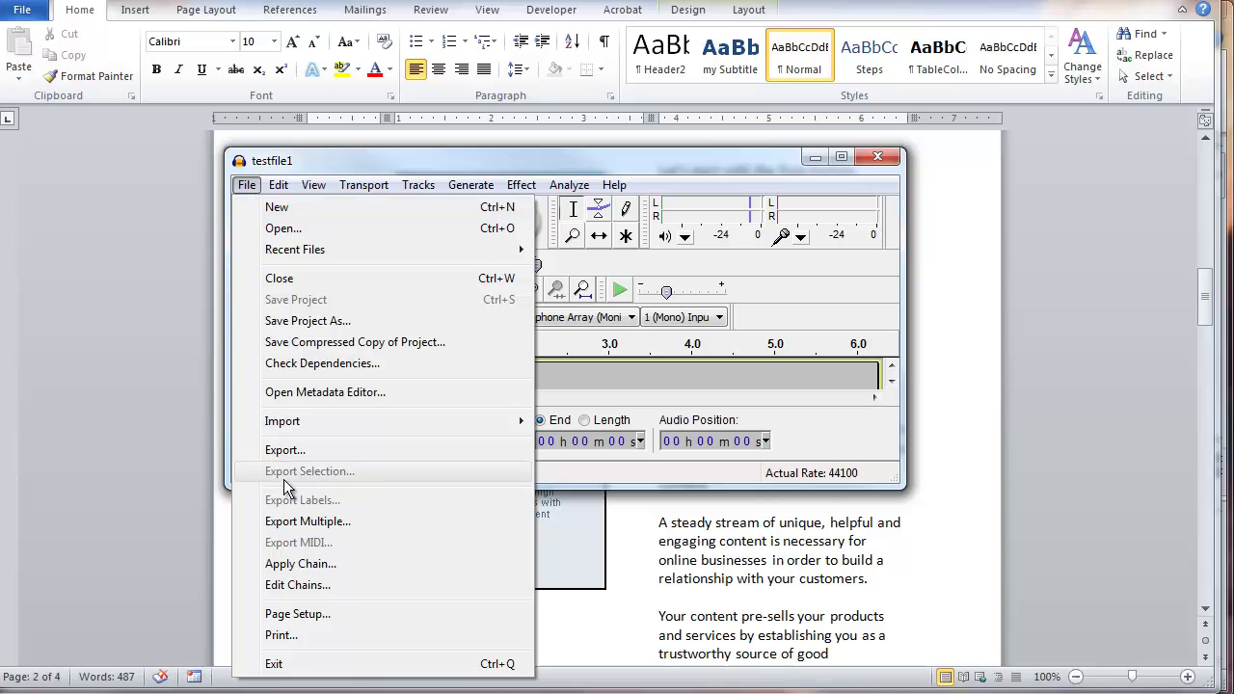
pyautogui.click(283, 449)
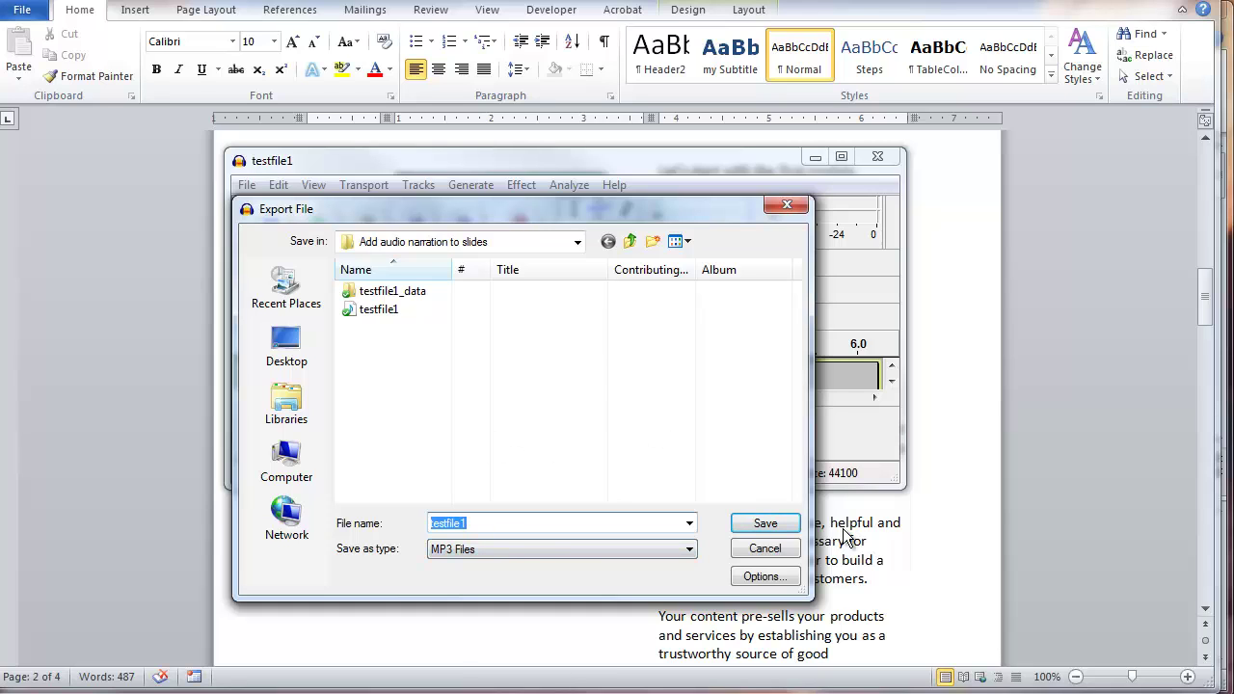
pyautogui.click(781, 552)
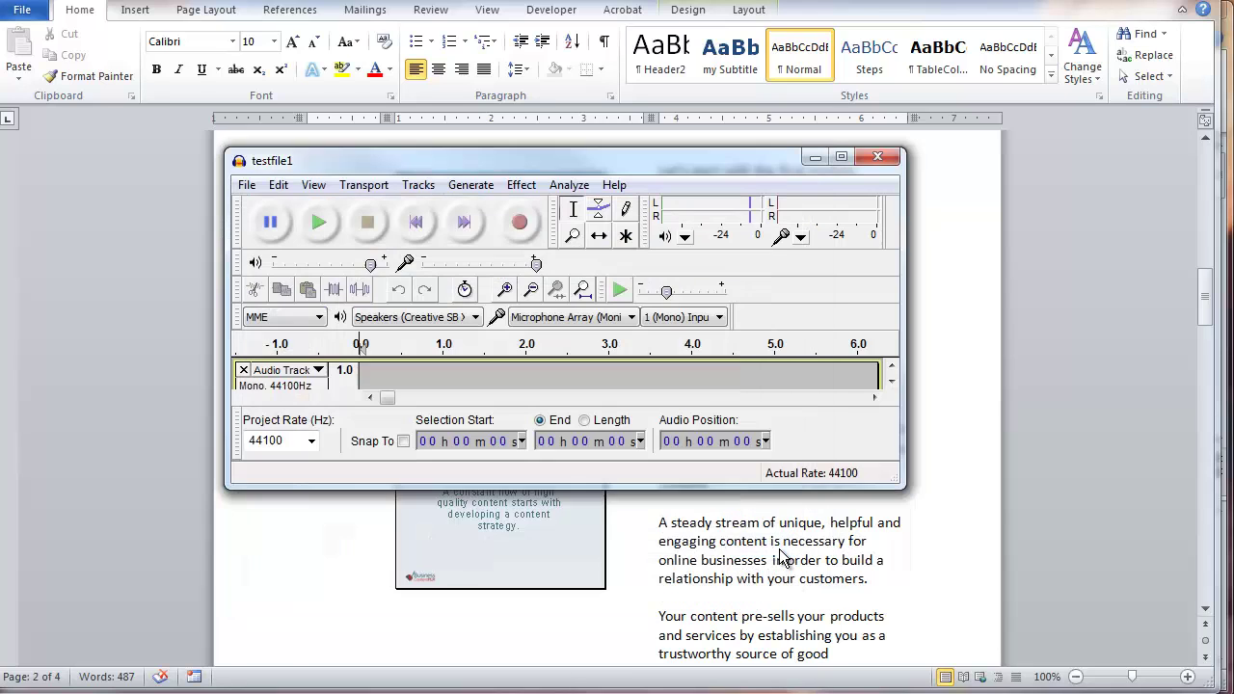
pyautogui.click(877, 159)
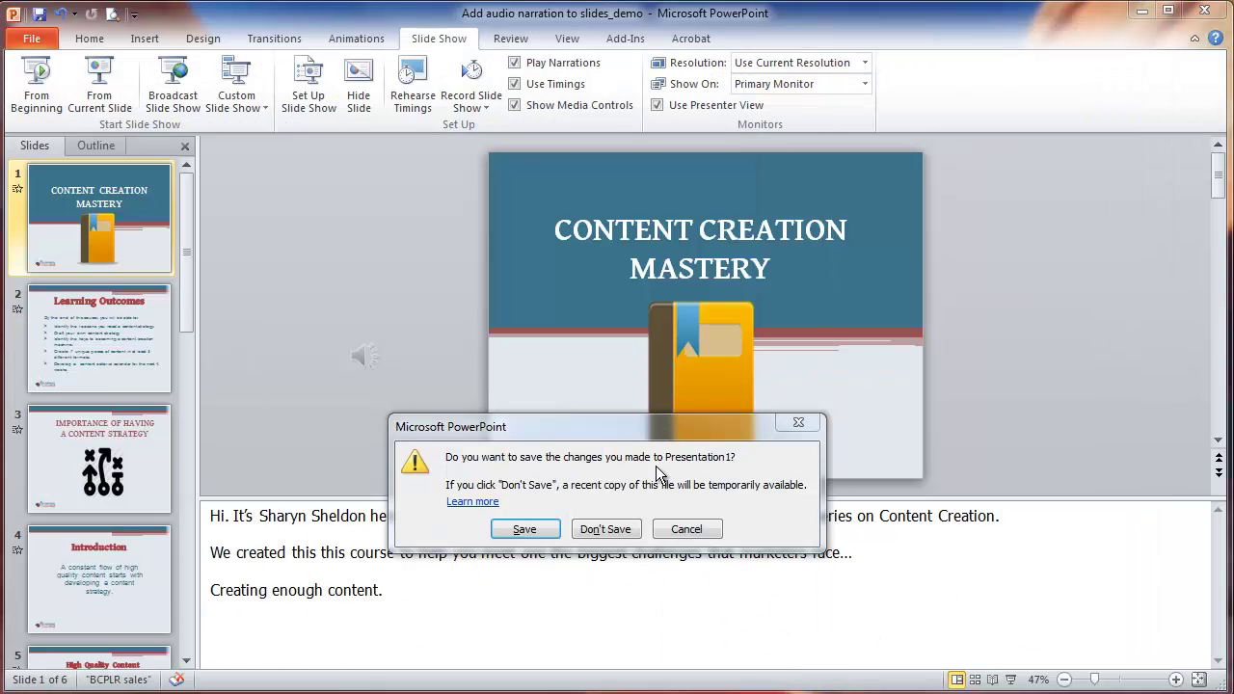
# Dismiss the save prompt and insert testfile1 as audio from file onto slide 1
pyautogui.click(673, 533)
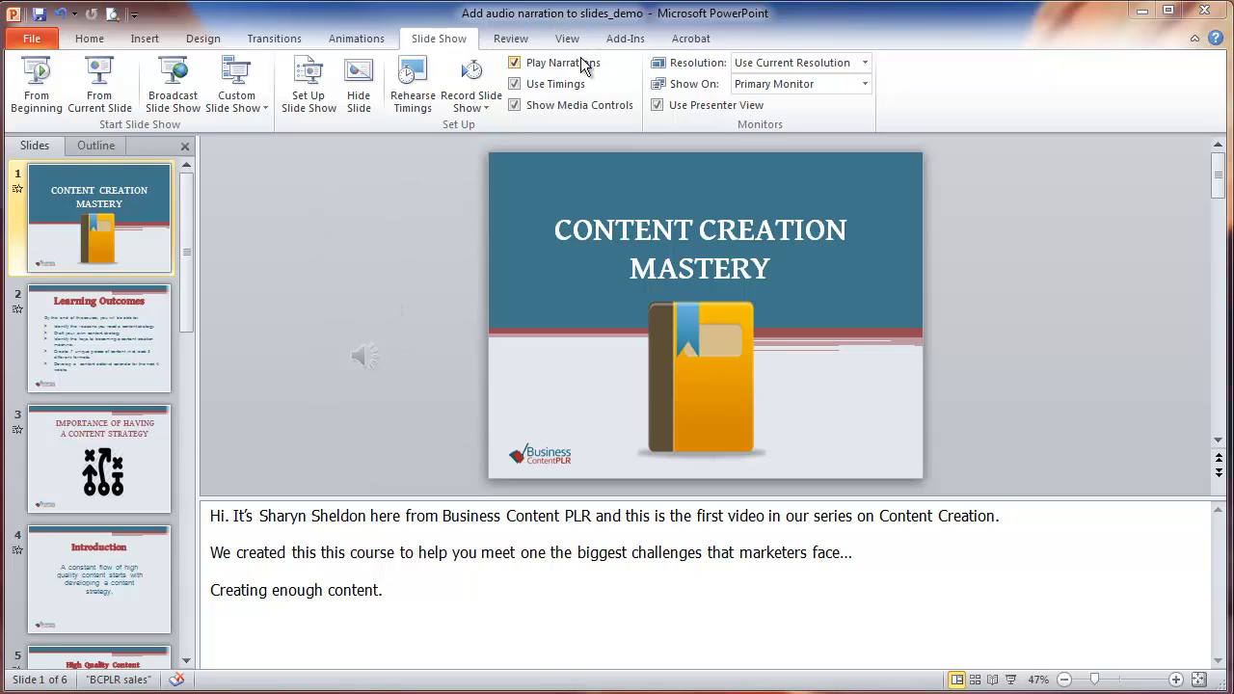
pyautogui.click(145, 38)
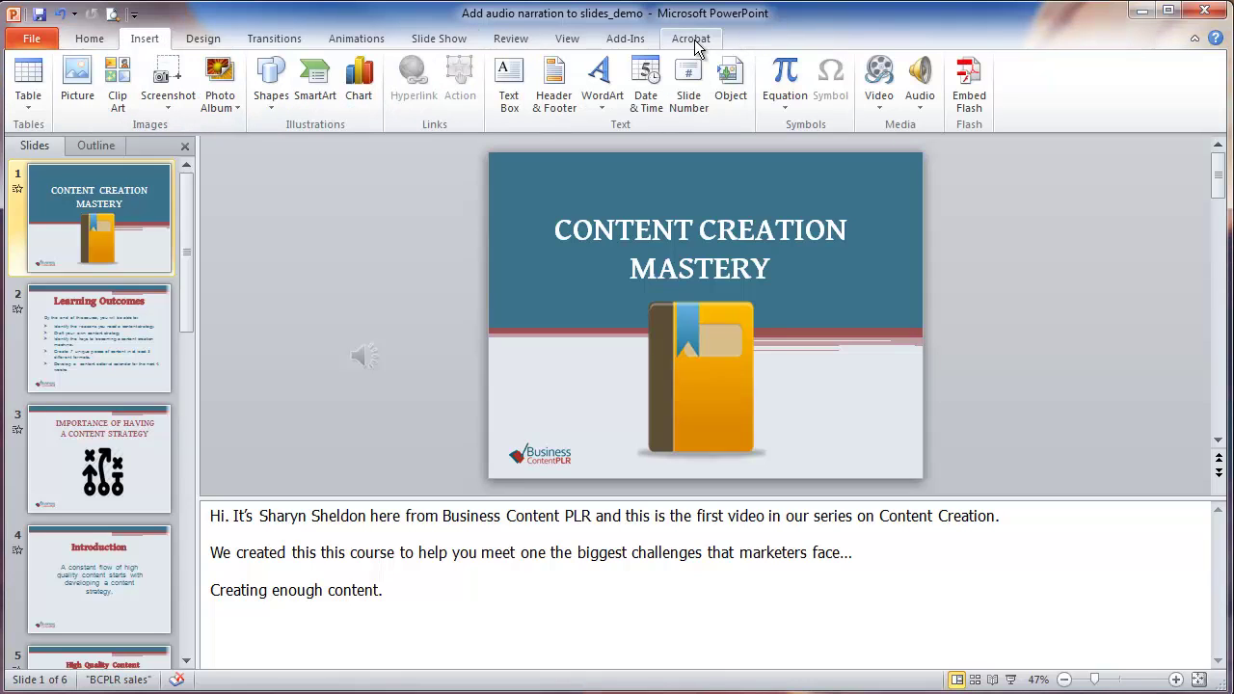
pyautogui.click(922, 111)
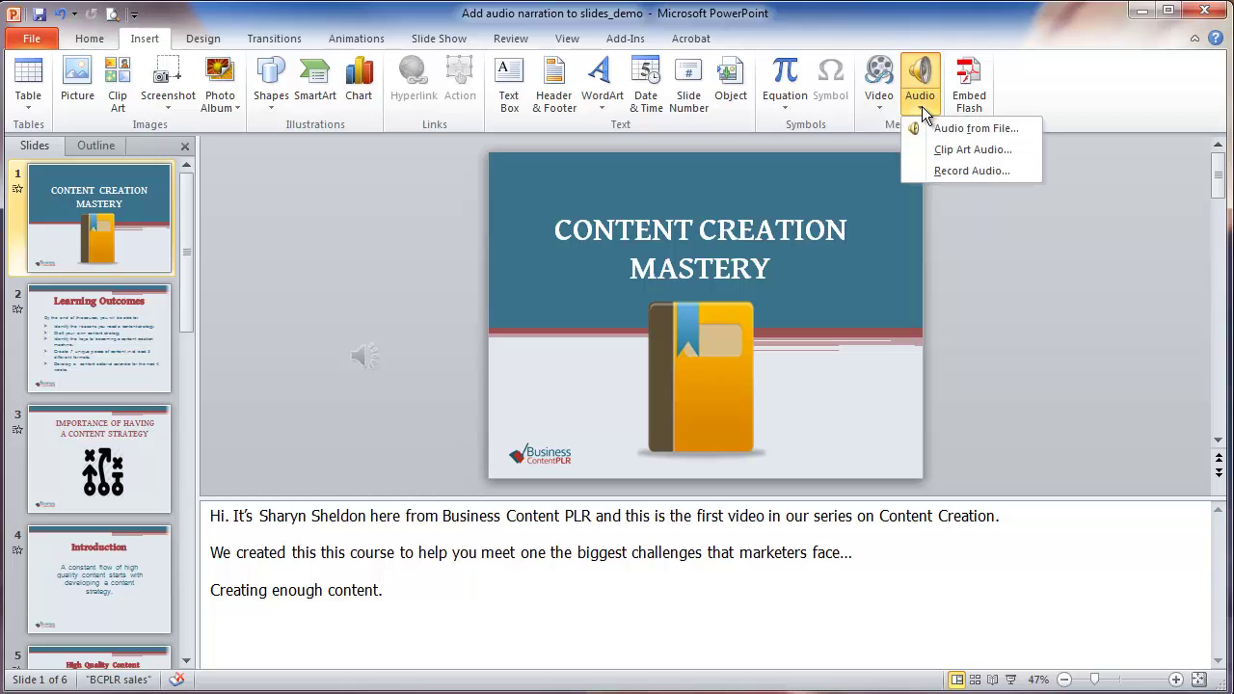
pyautogui.click(938, 126)
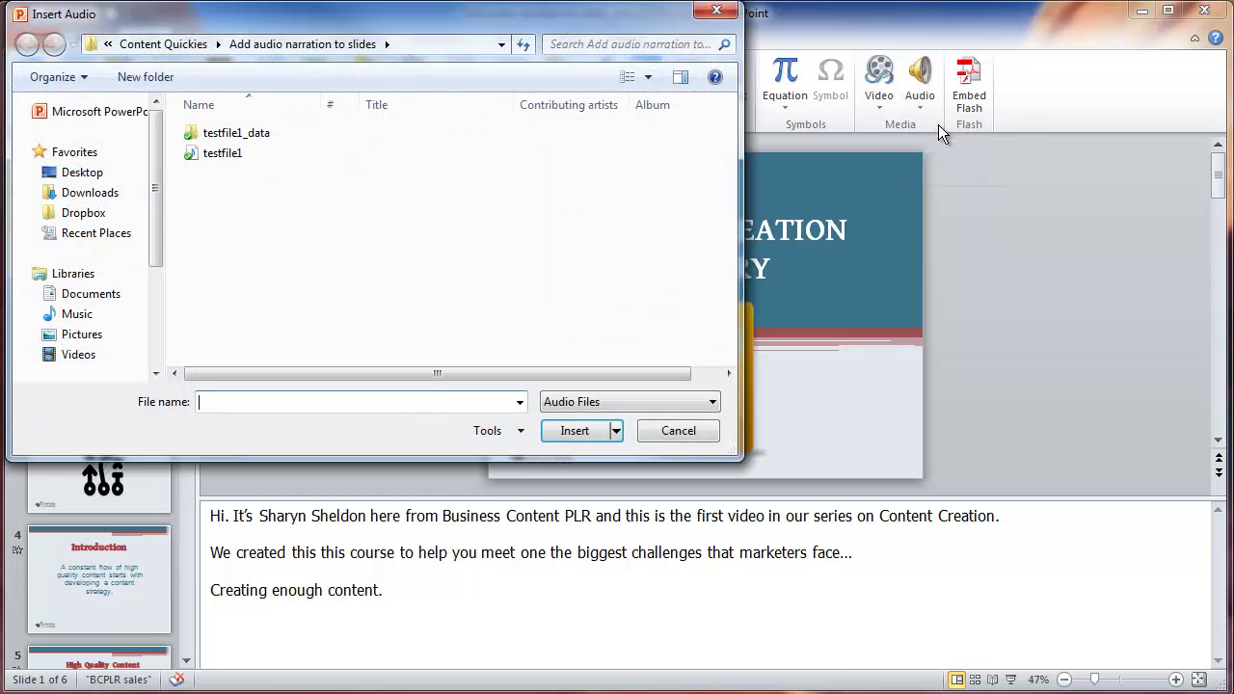
pyautogui.click(208, 155)
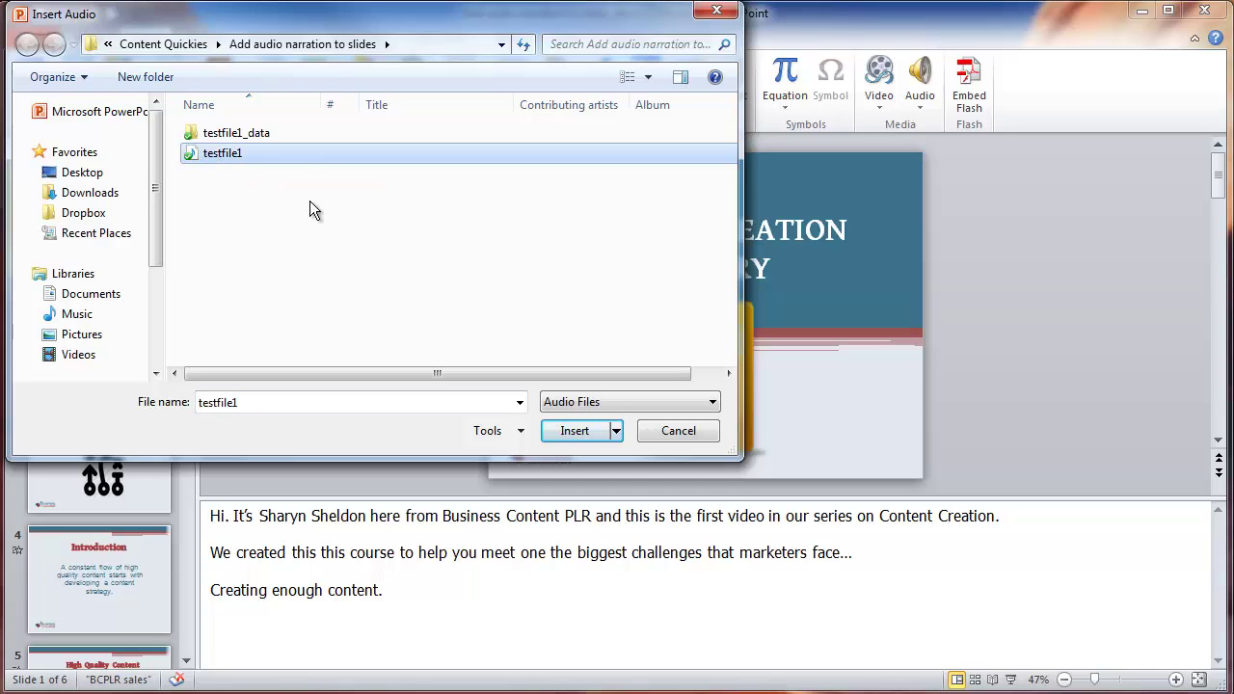
pyautogui.click(575, 431)
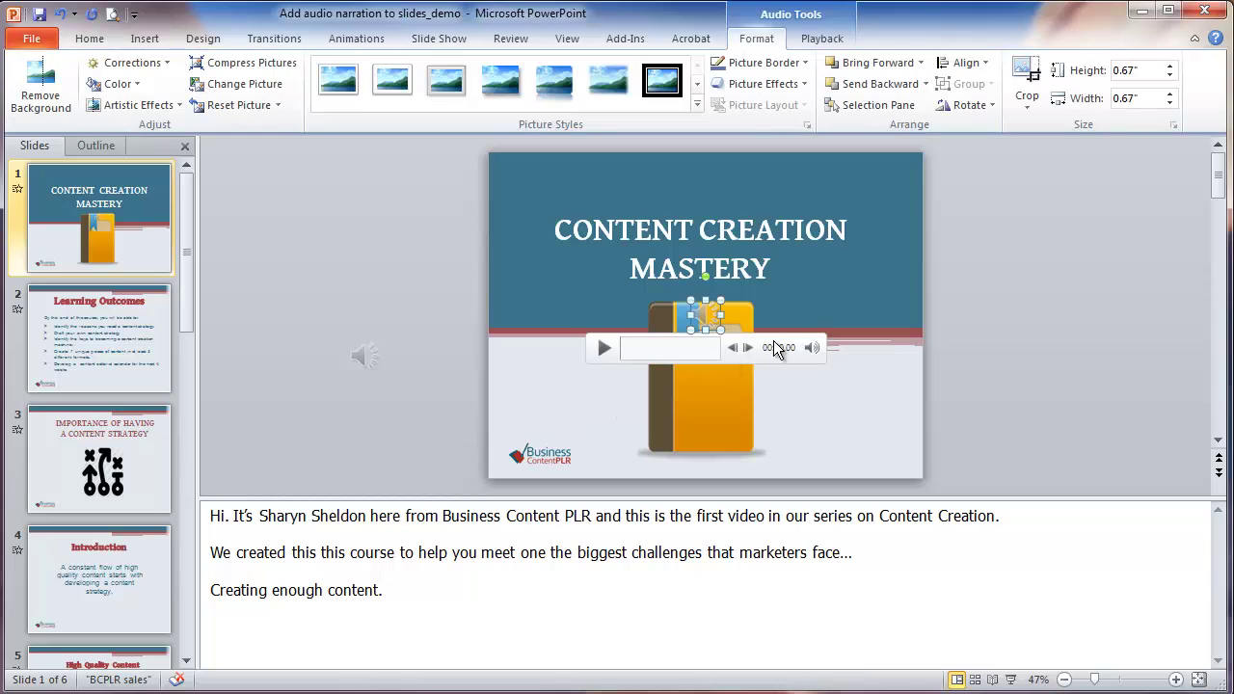
# Move the new audio icon off the slide and delete the duplicate icon
pyautogui.moveTo(701, 314); pyautogui.dragTo(390, 276)
pyautogui.click(364, 354)
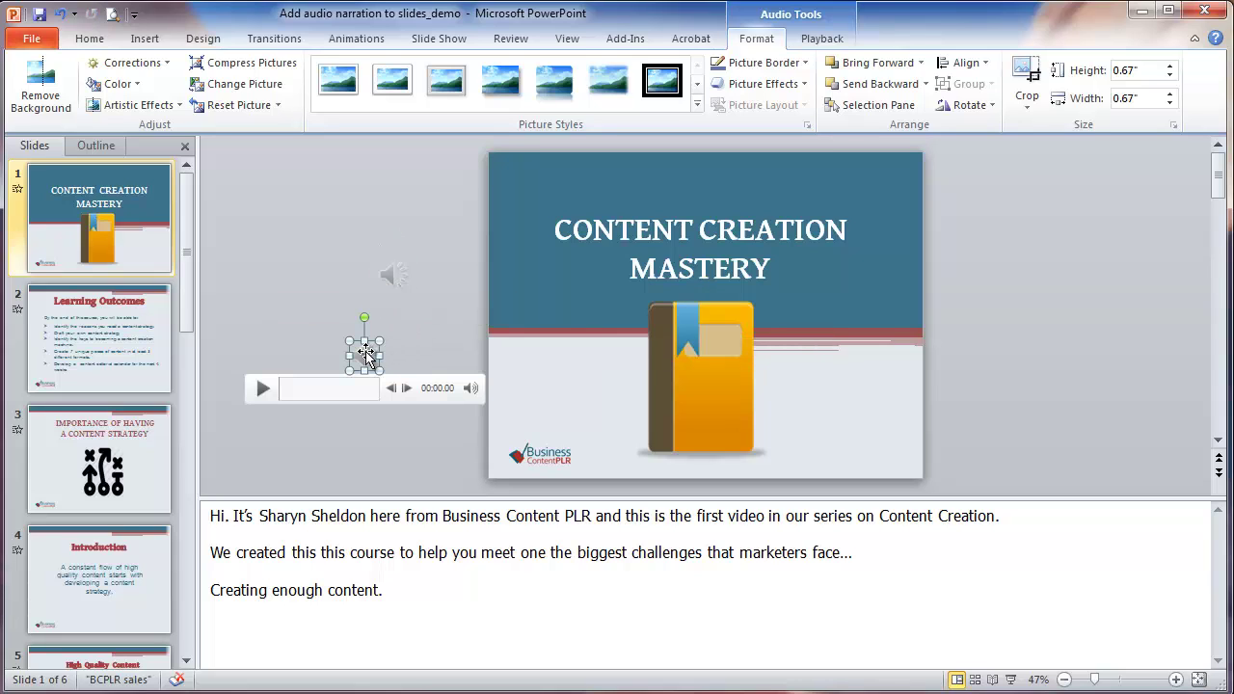
pyautogui.press('Delete')
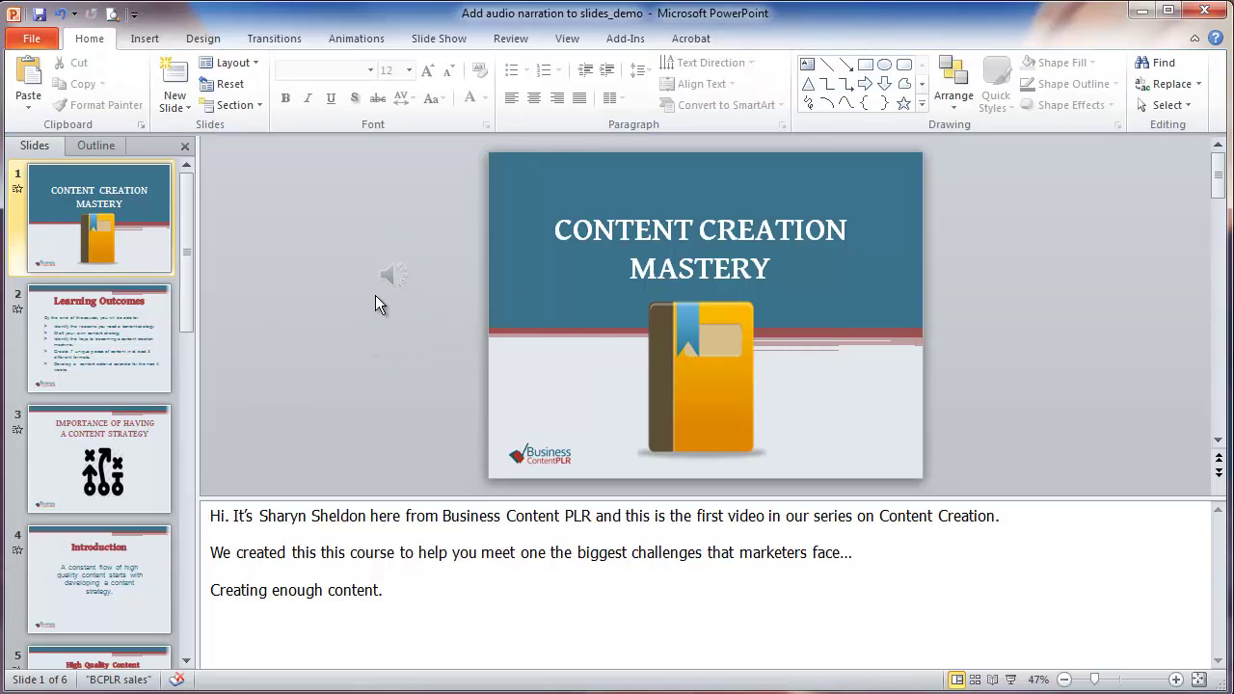
# Set the remaining audio clip to start Automatically
pyautogui.click(387, 268)
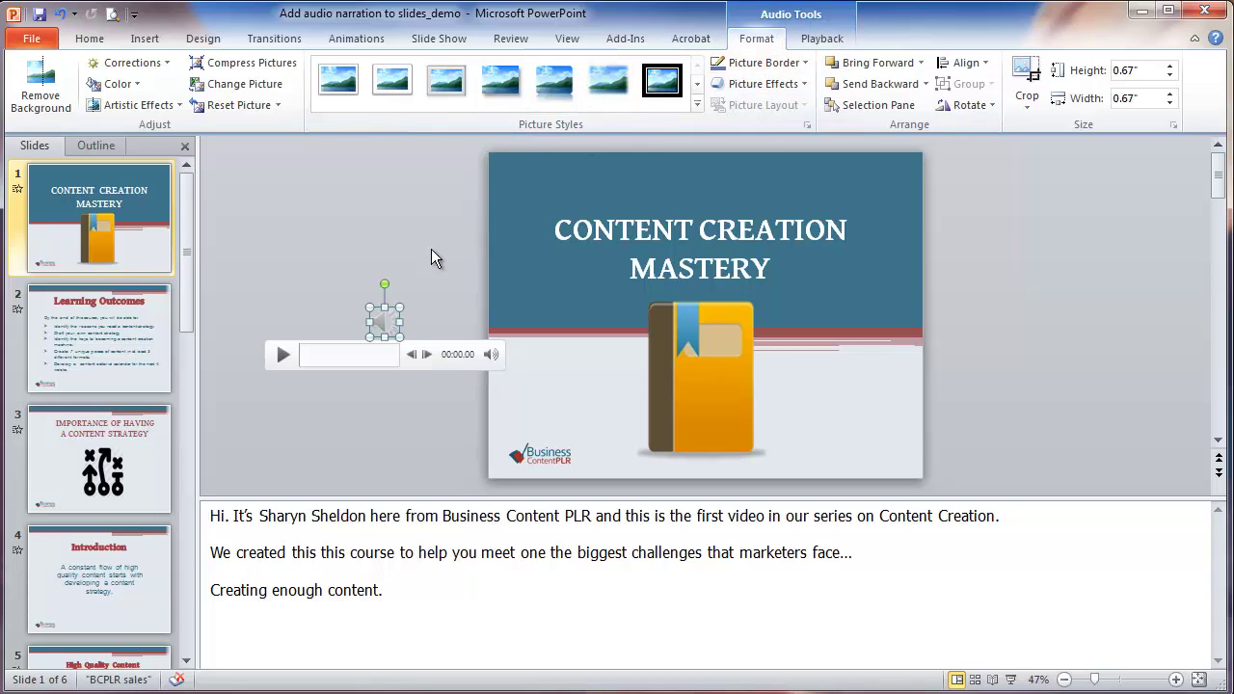
pyautogui.click(825, 40)
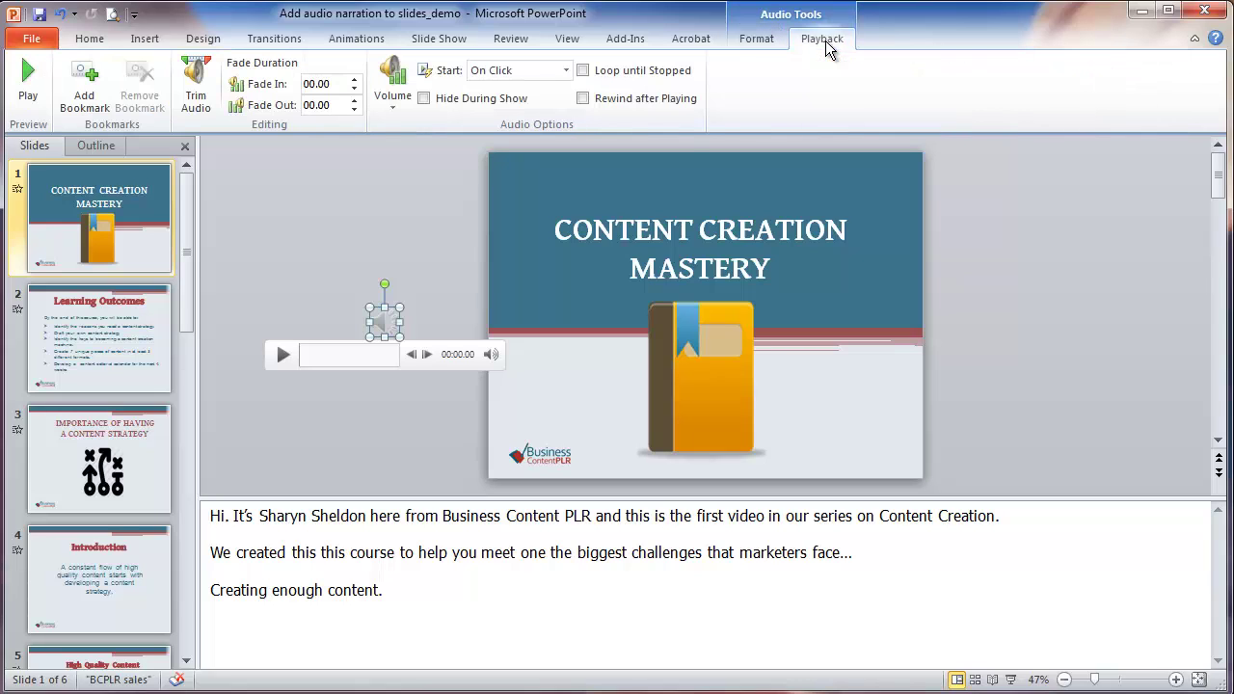
pyautogui.click(565, 71)
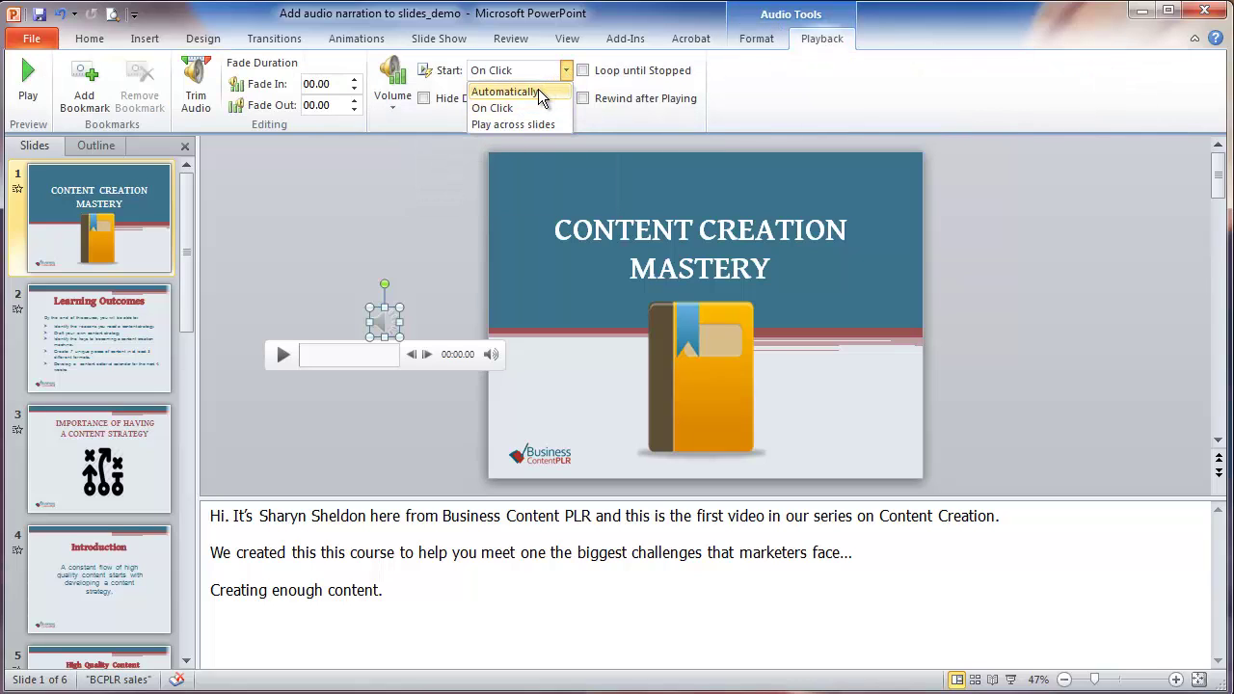
pyautogui.click(538, 91)
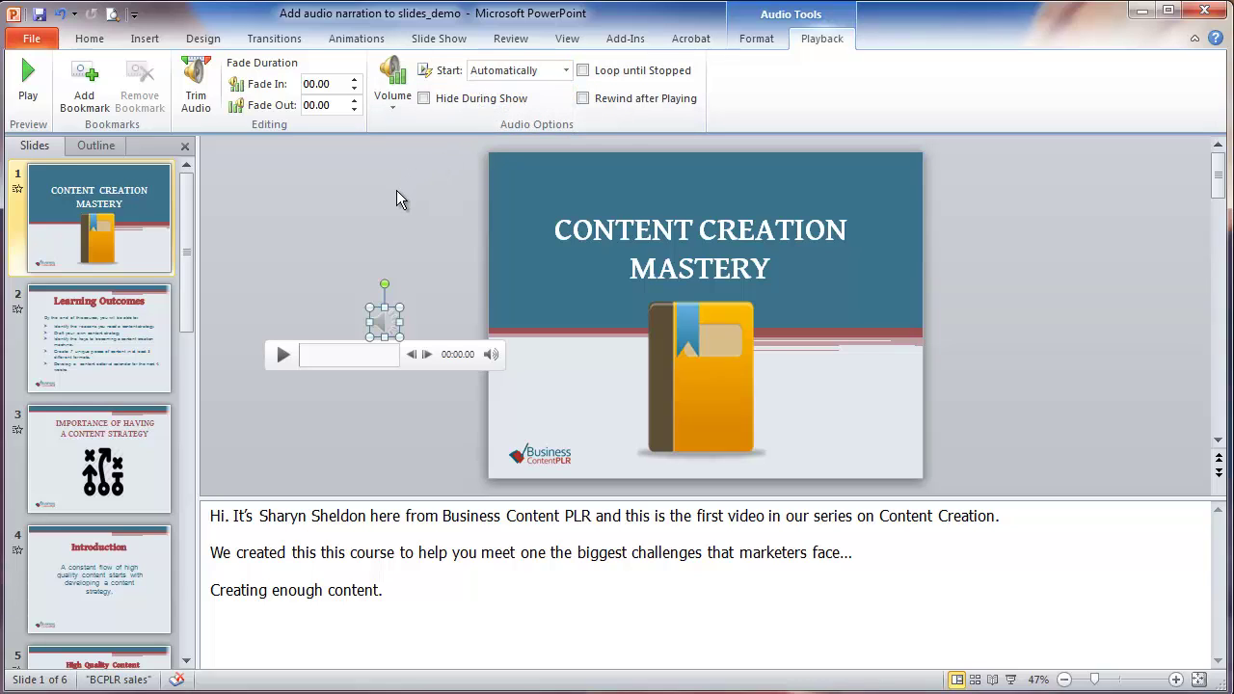
pyautogui.click(341, 37)
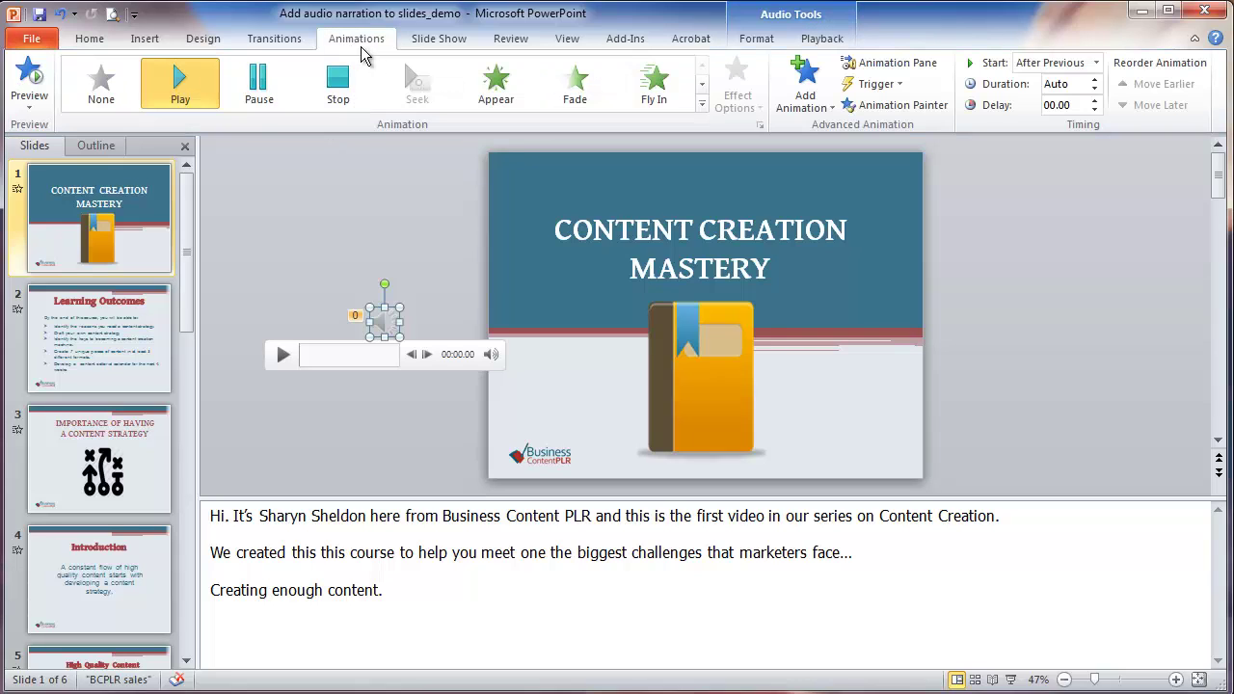
# In the testfile1.mp3 effect options, set the audio to stop playing after 6 slides
pyautogui.click(907, 73)
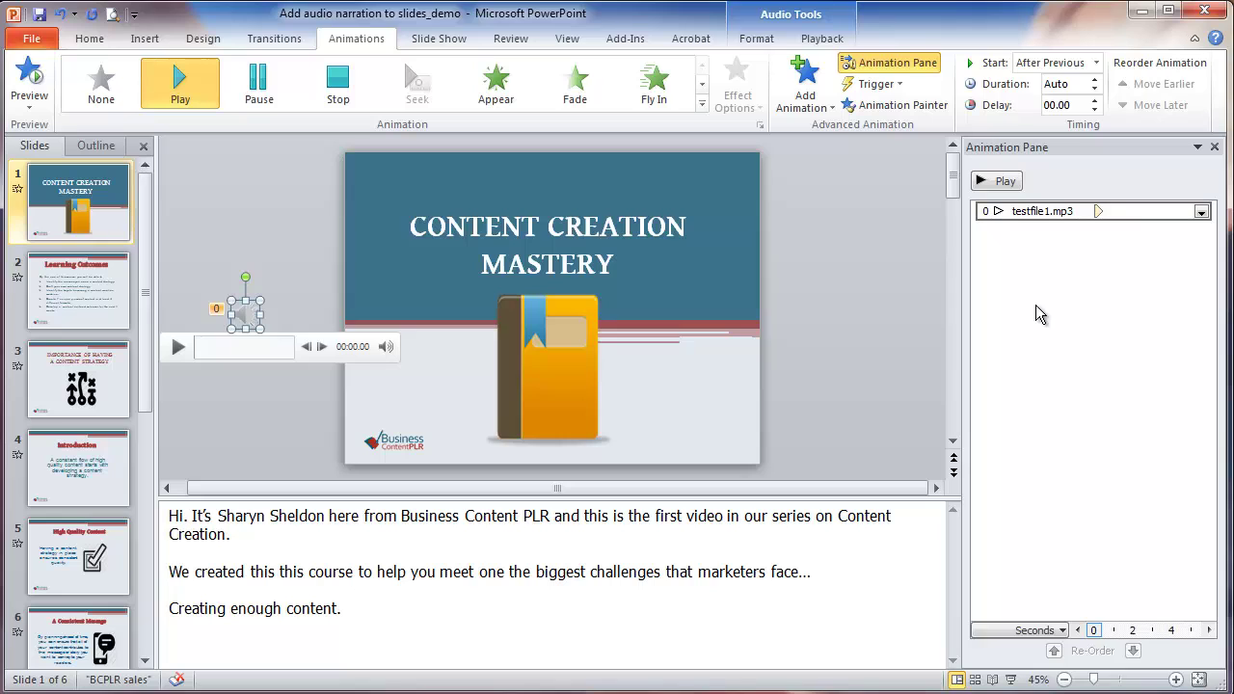
pyautogui.click(1201, 212)
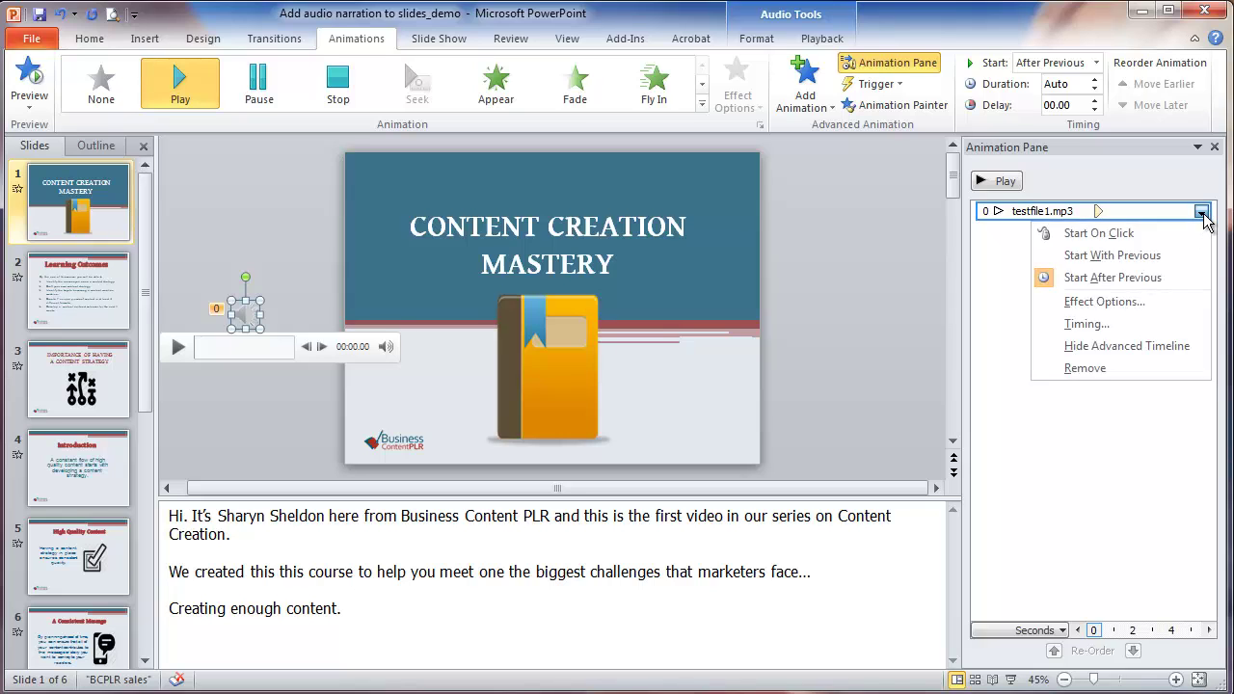
pyautogui.click(1138, 302)
pyautogui.moveTo(145, 276); pyautogui.dragTo(341, 193)
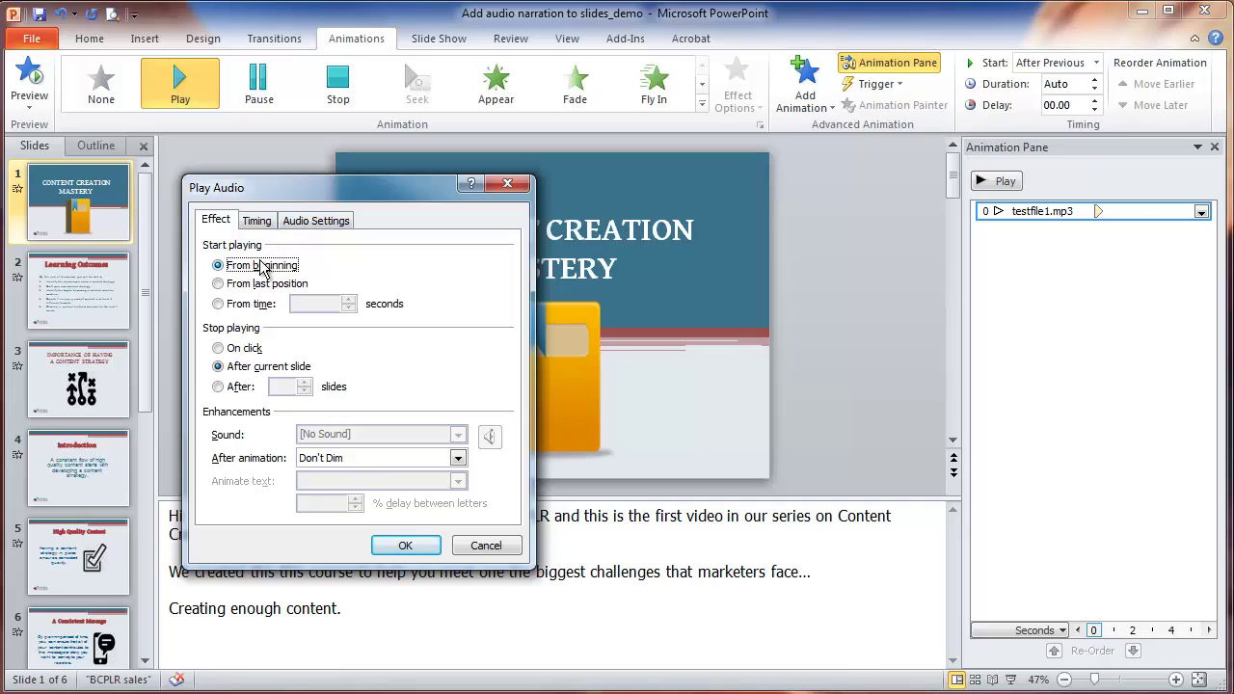
pyautogui.click(218, 387)
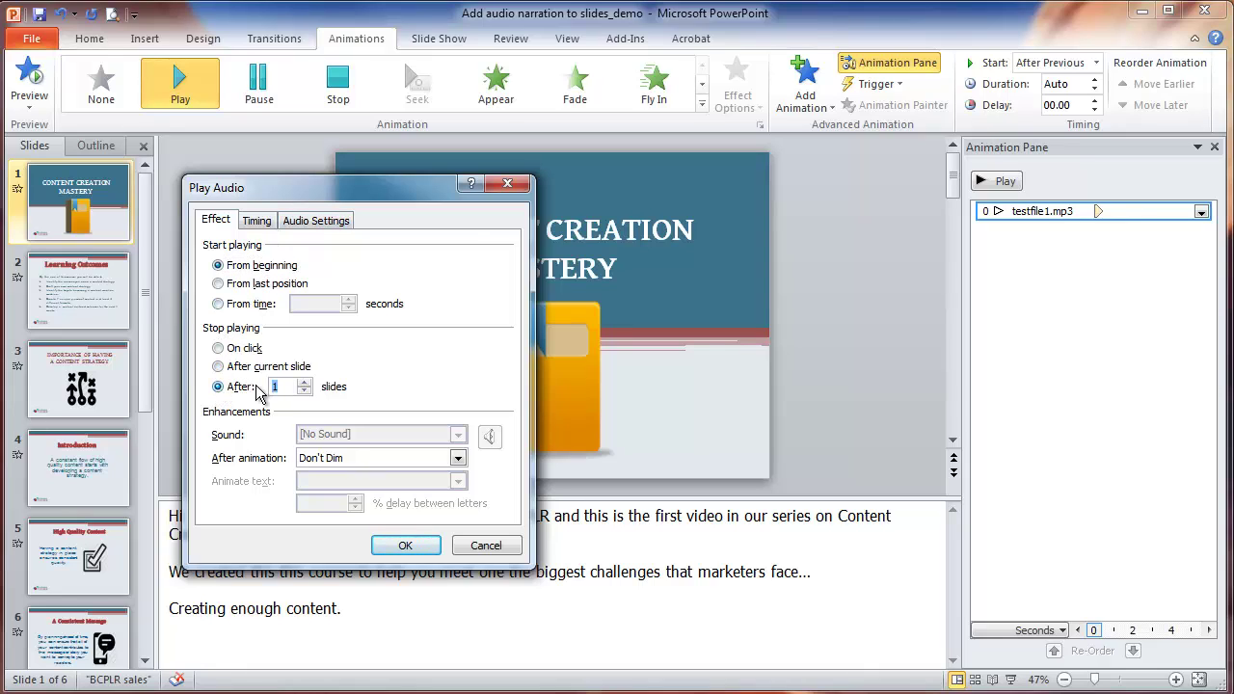
pyautogui.write('6')
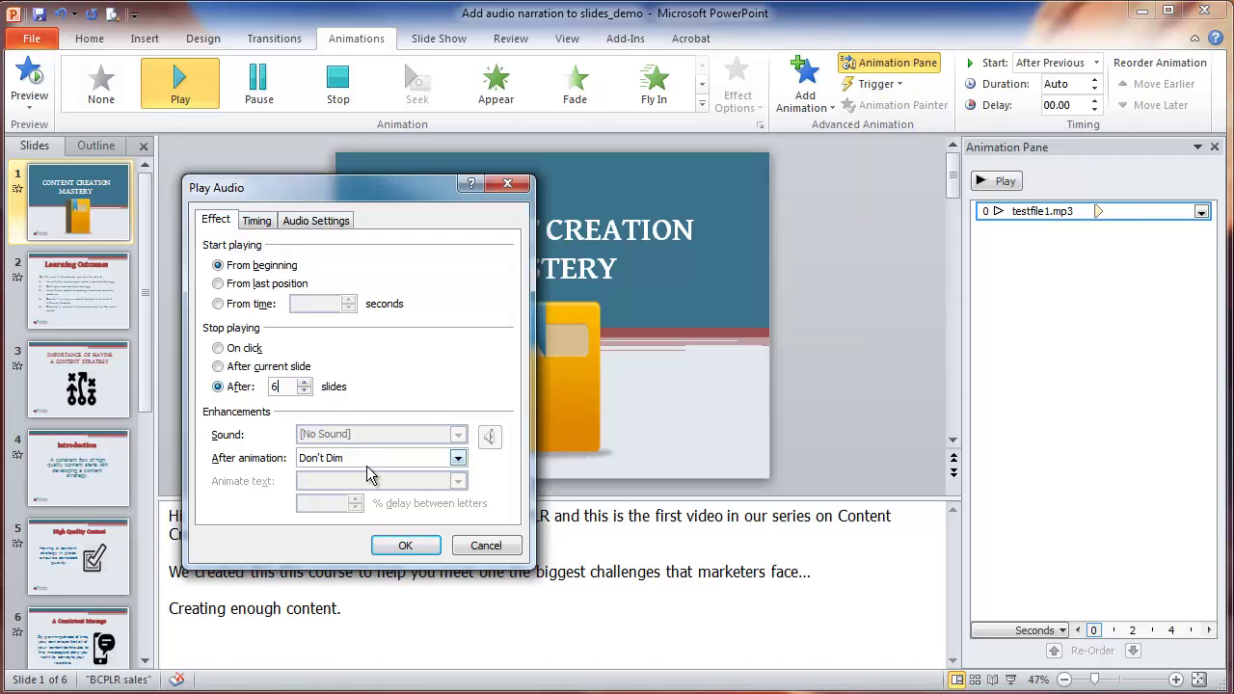